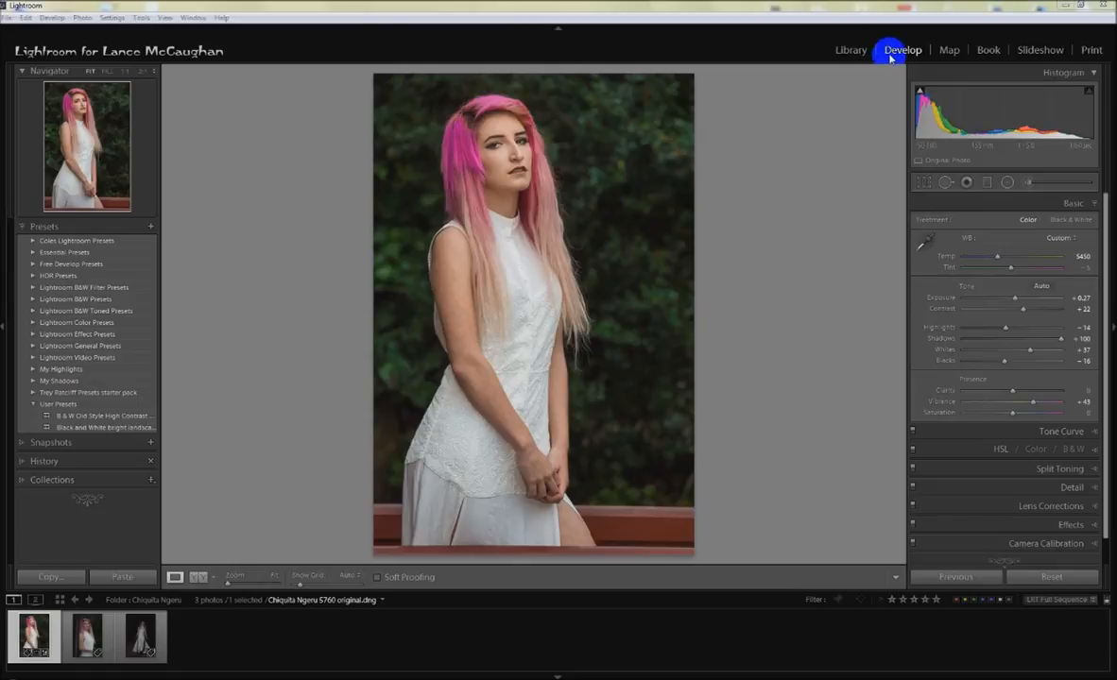
- Open the full export settings for the selected portrait photo
right_click(540, 322)
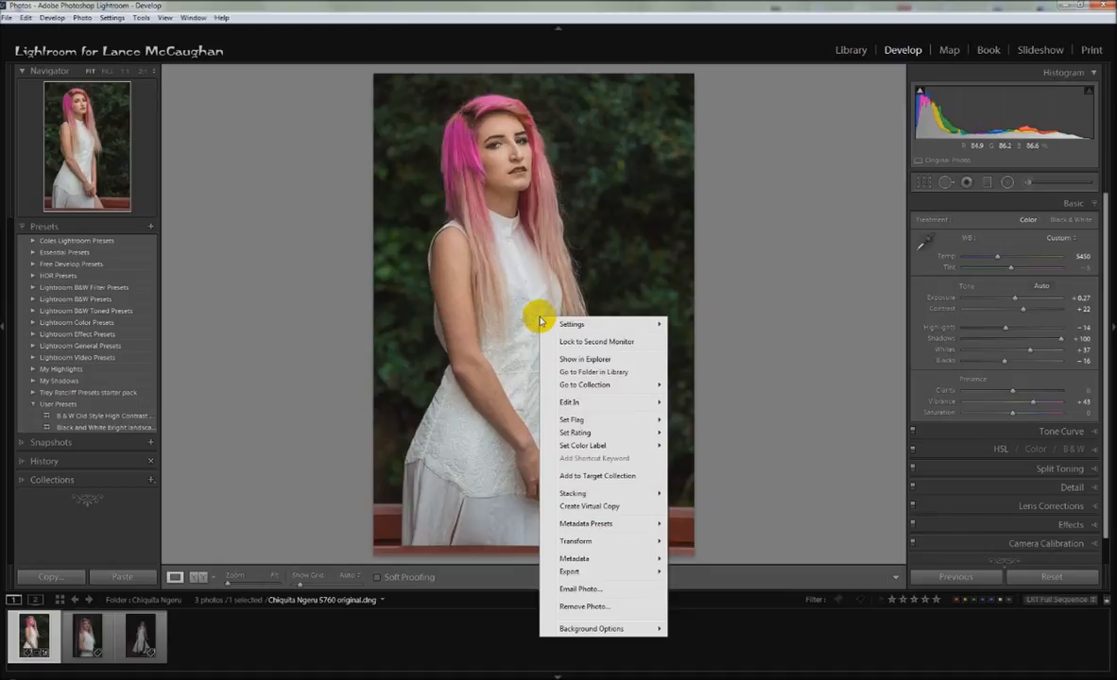
mouse_move(563, 573)
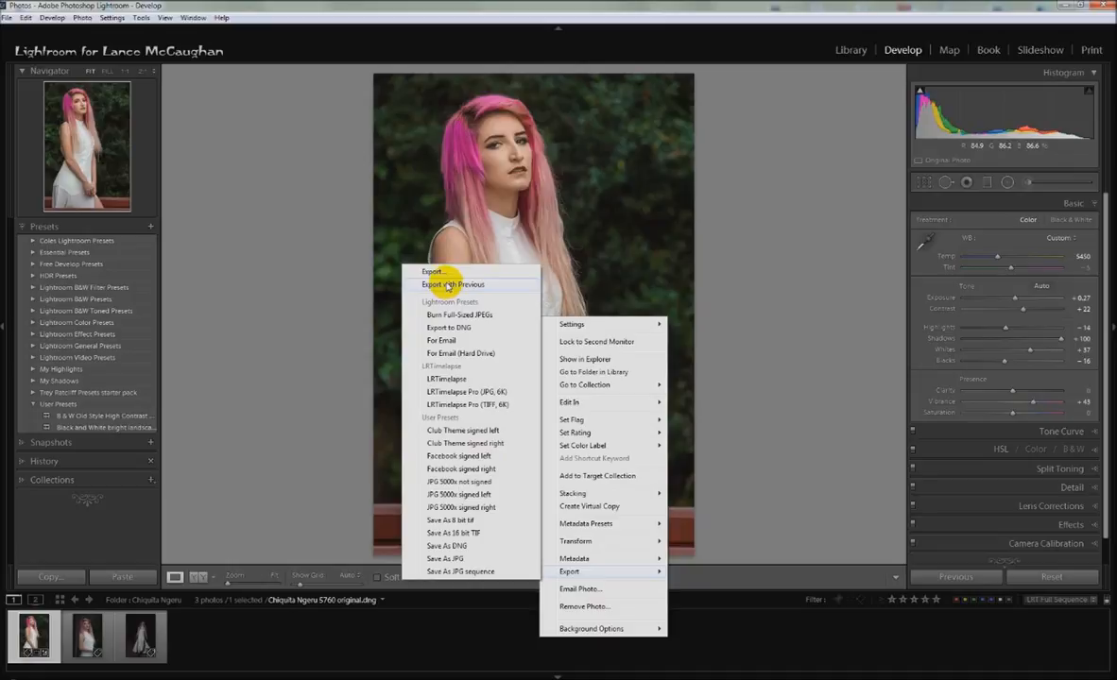
click(441, 273)
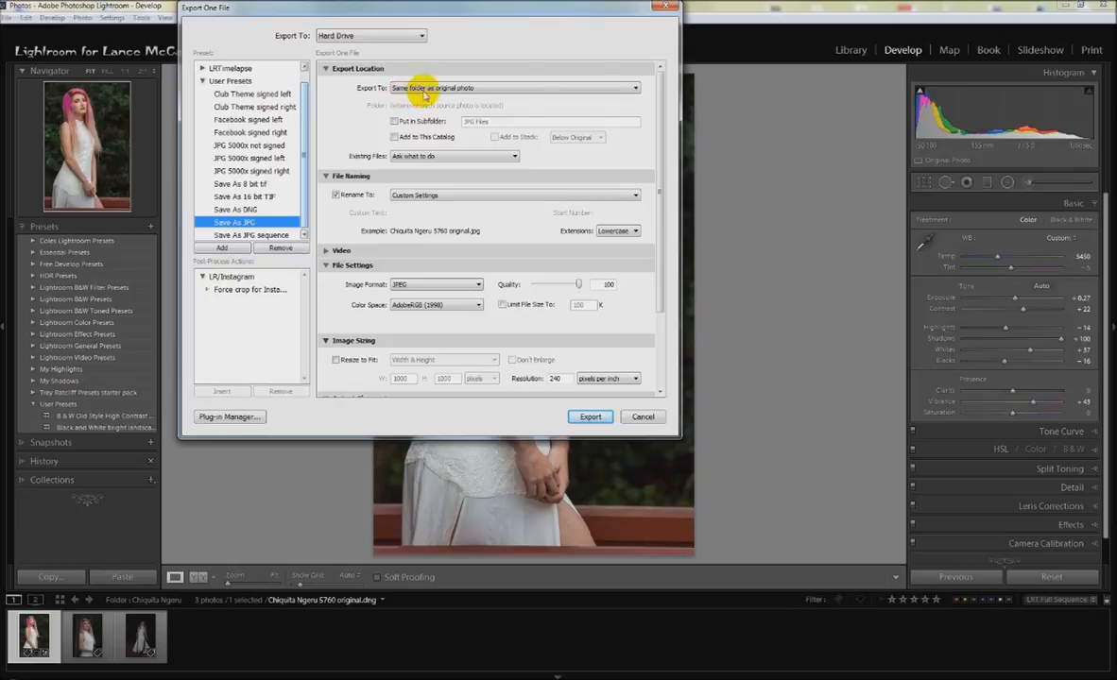
- Keep the original photo's folder as export location, add the export to this catalog, and keep Ask what to do for existing files
click(636, 88)
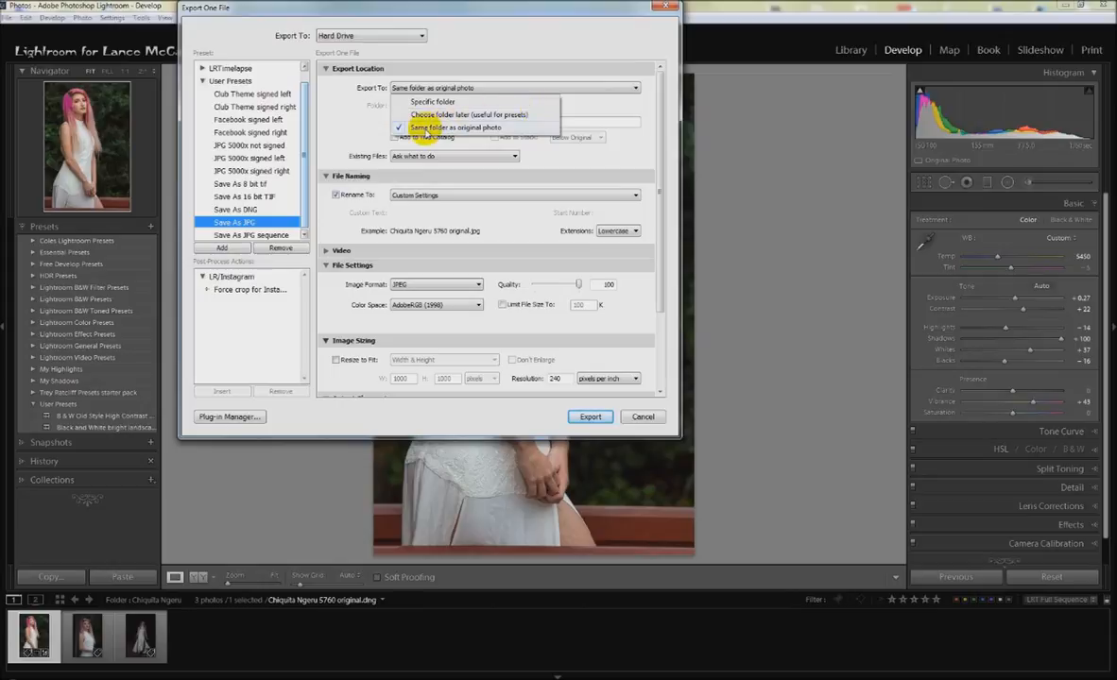
click(638, 88)
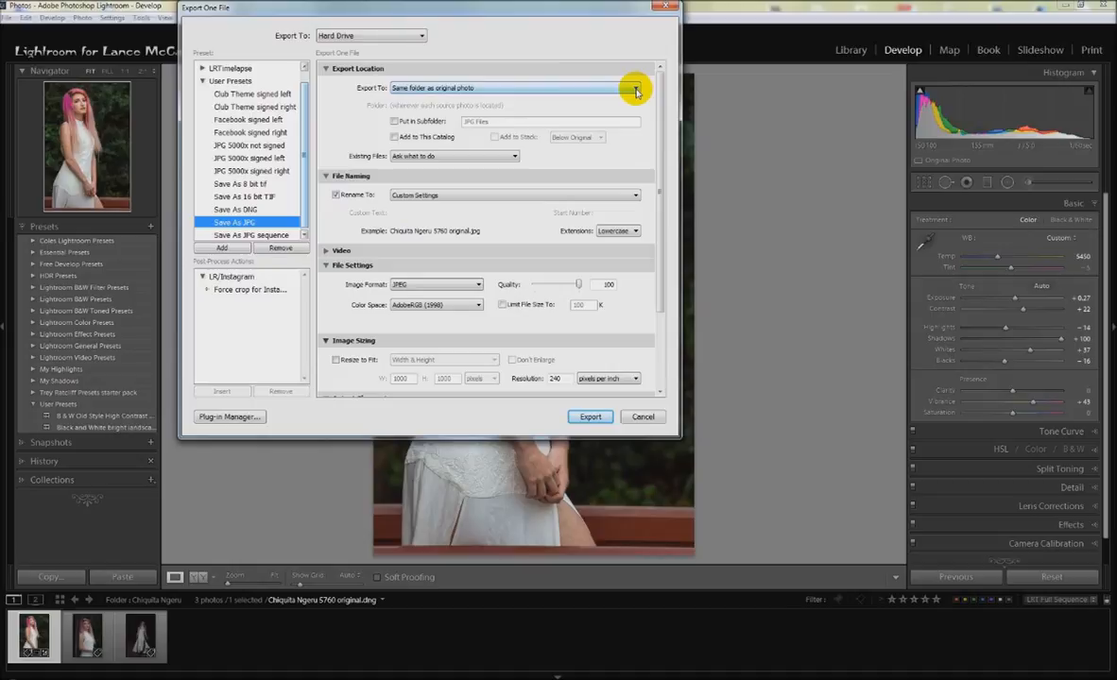
click(396, 138)
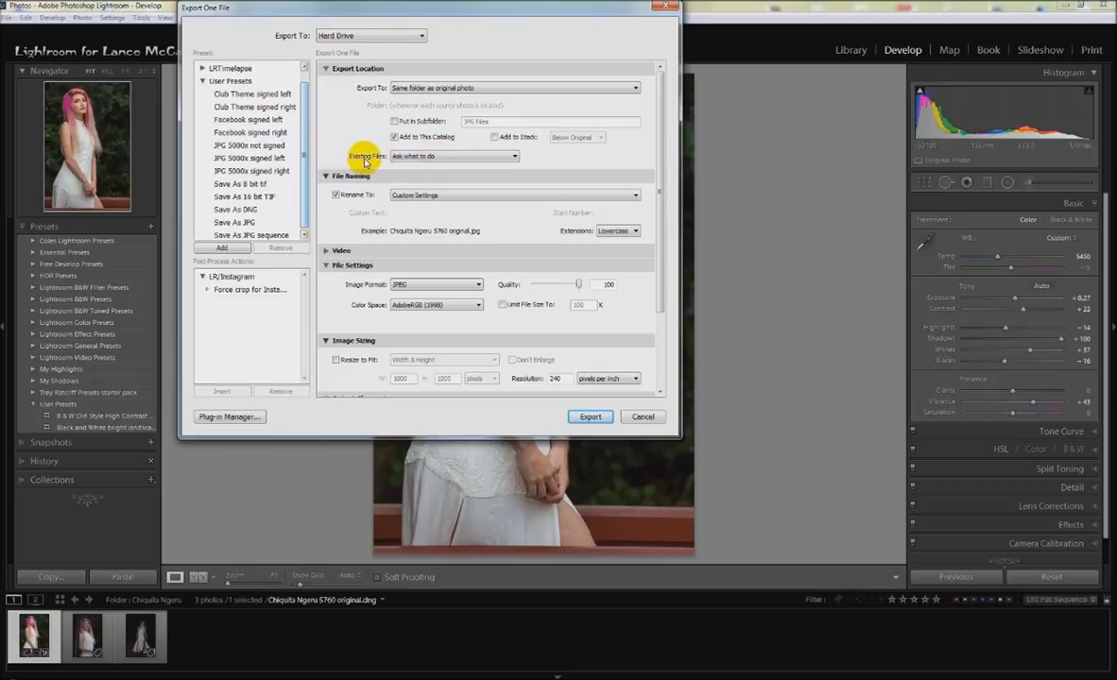
click(428, 159)
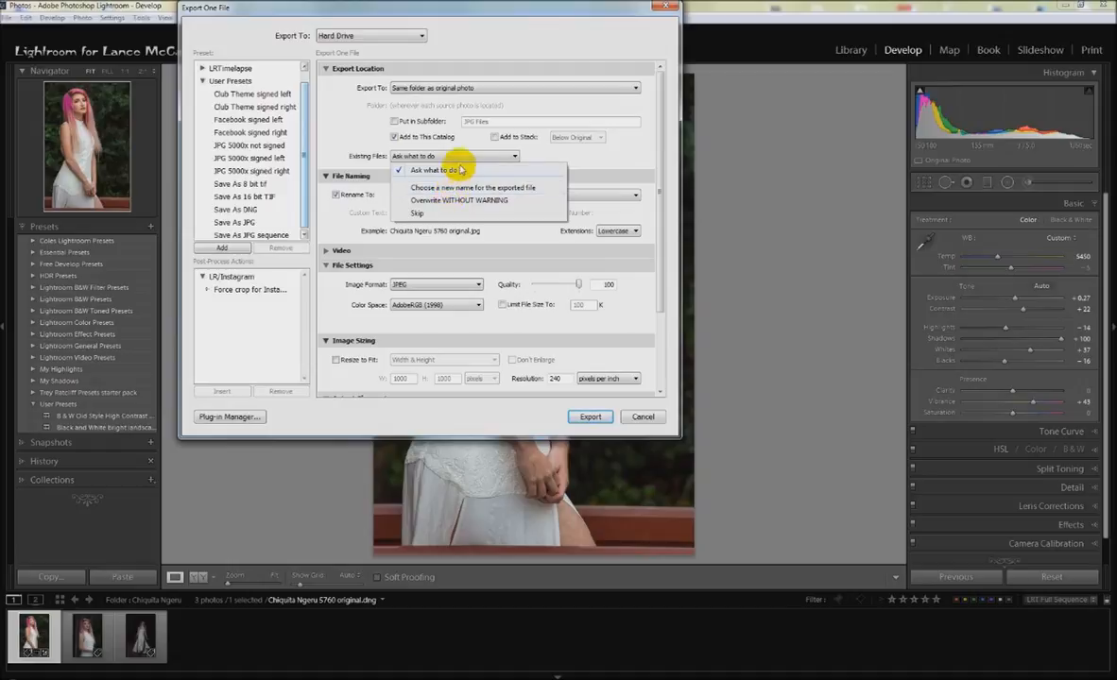
click(457, 169)
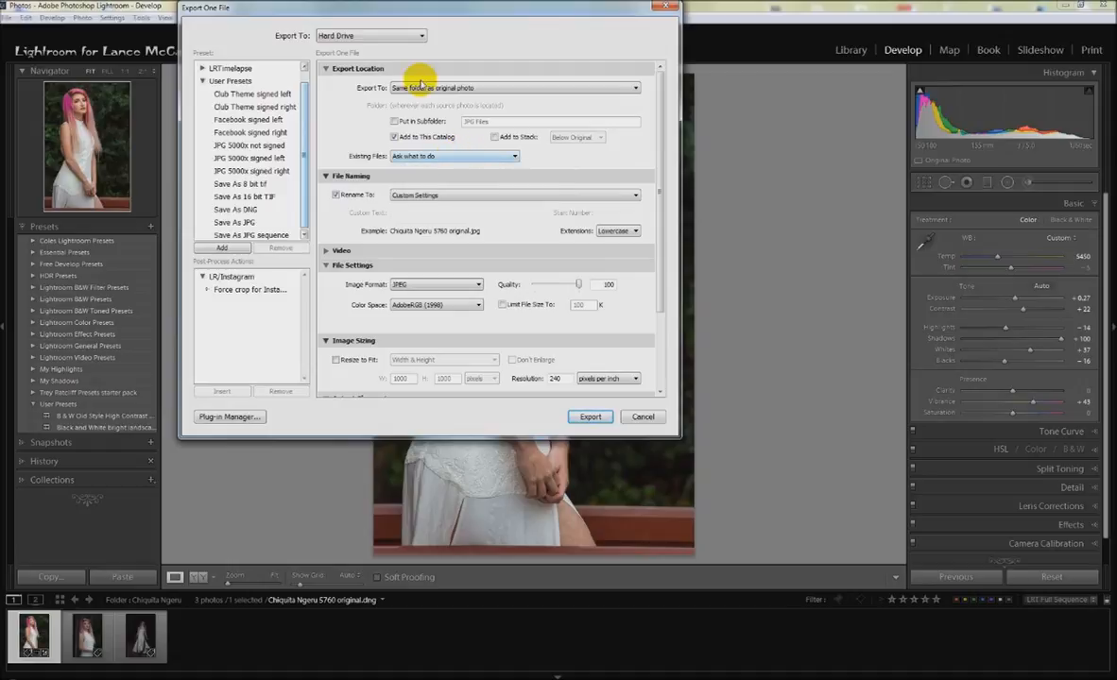
- Review the available file renaming templates and keep Custom Settings for the export
click(433, 201)
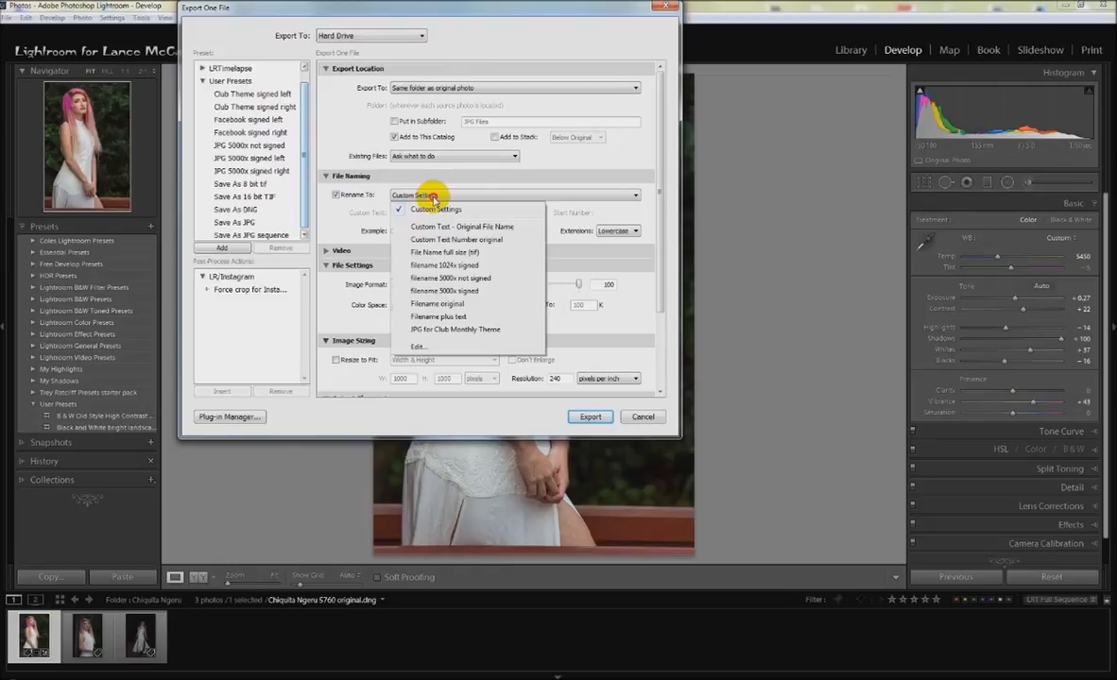
click(434, 200)
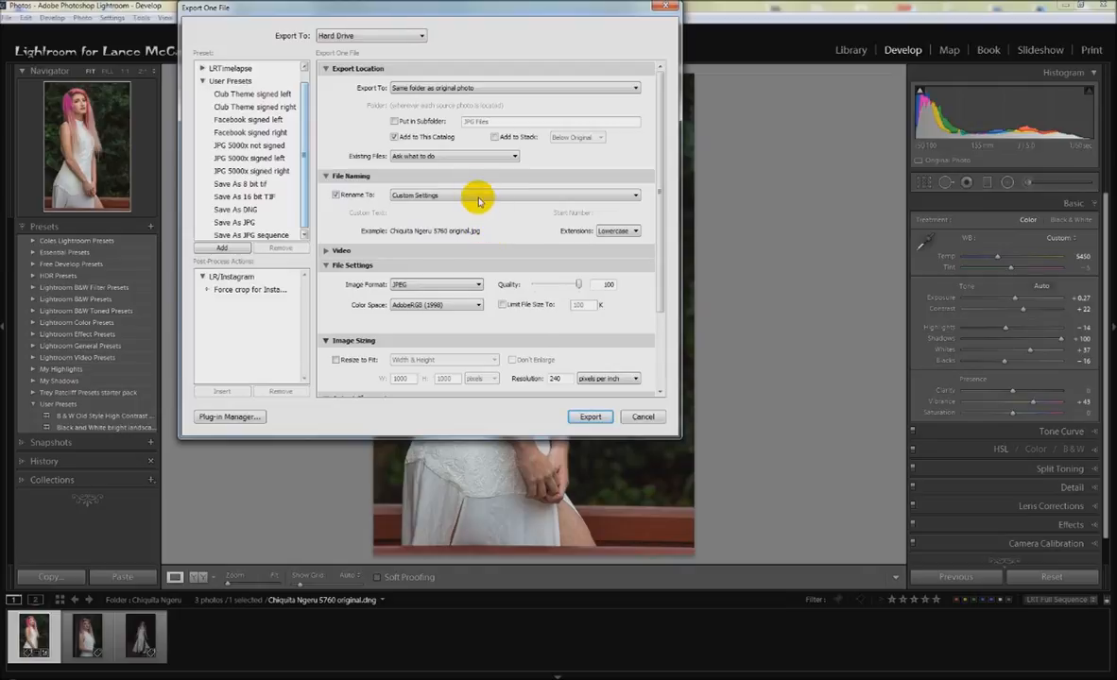
click(477, 197)
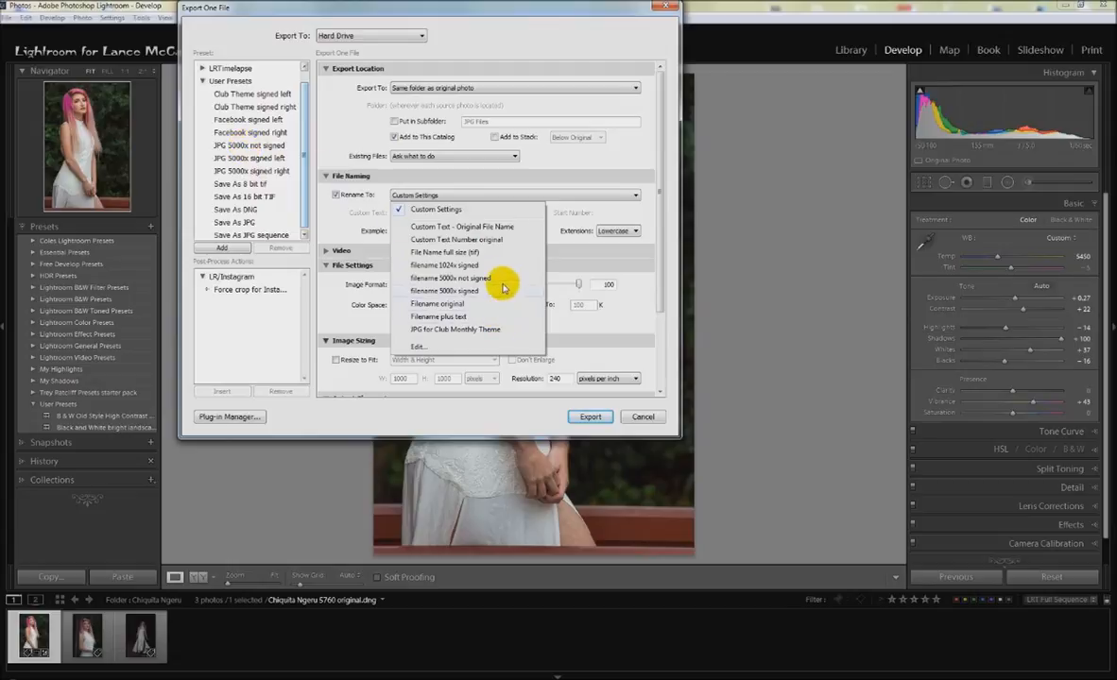
click(481, 209)
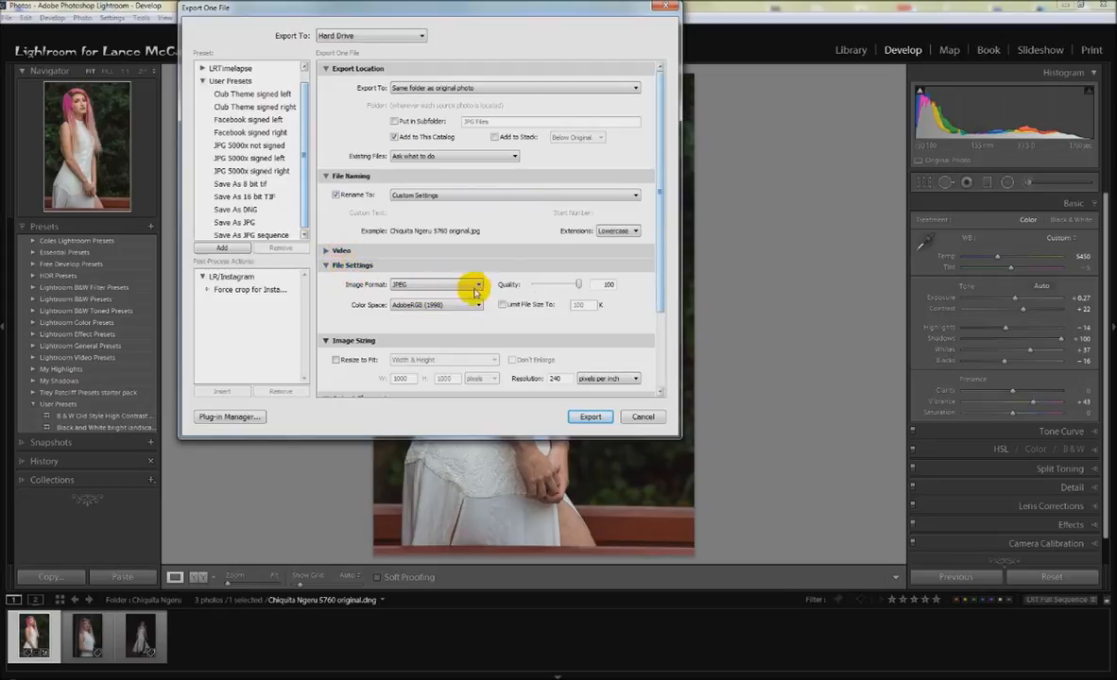
- Review the image format and color space choices, keeping JPEG and AdobeRGB (1998)
click(476, 285)
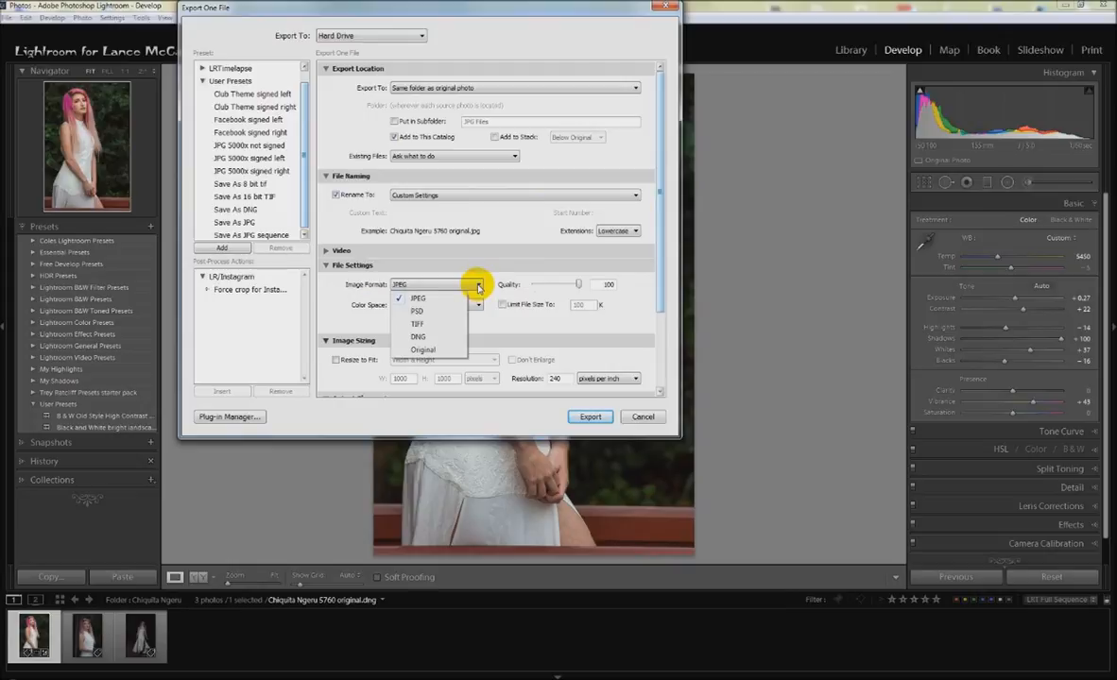
click(479, 285)
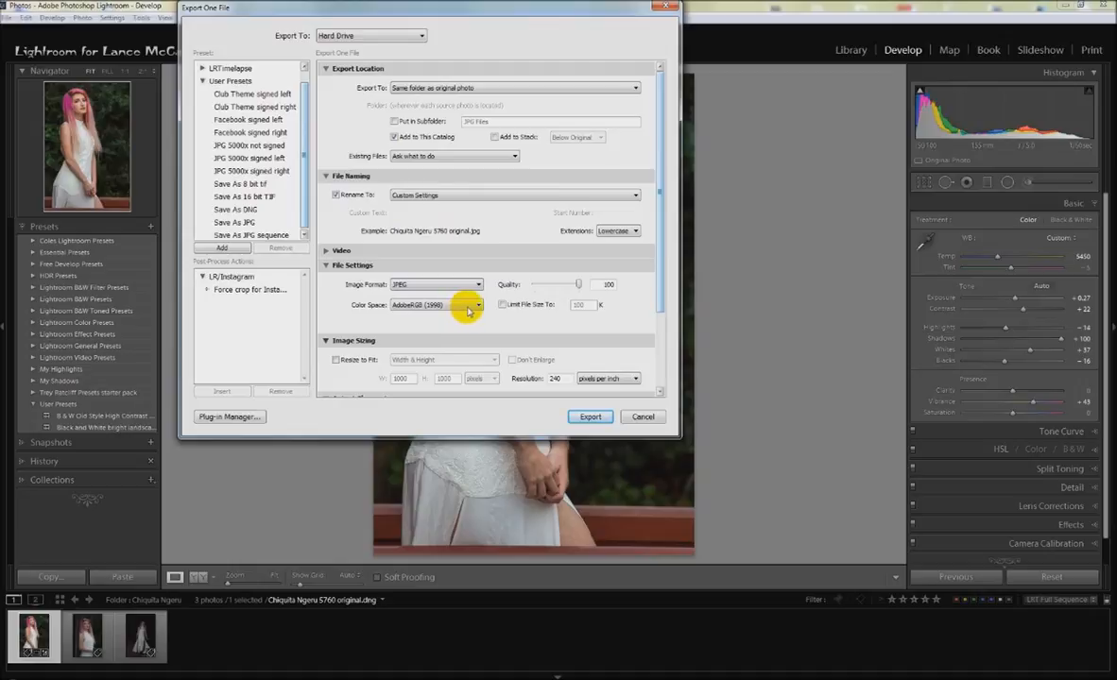
click(469, 310)
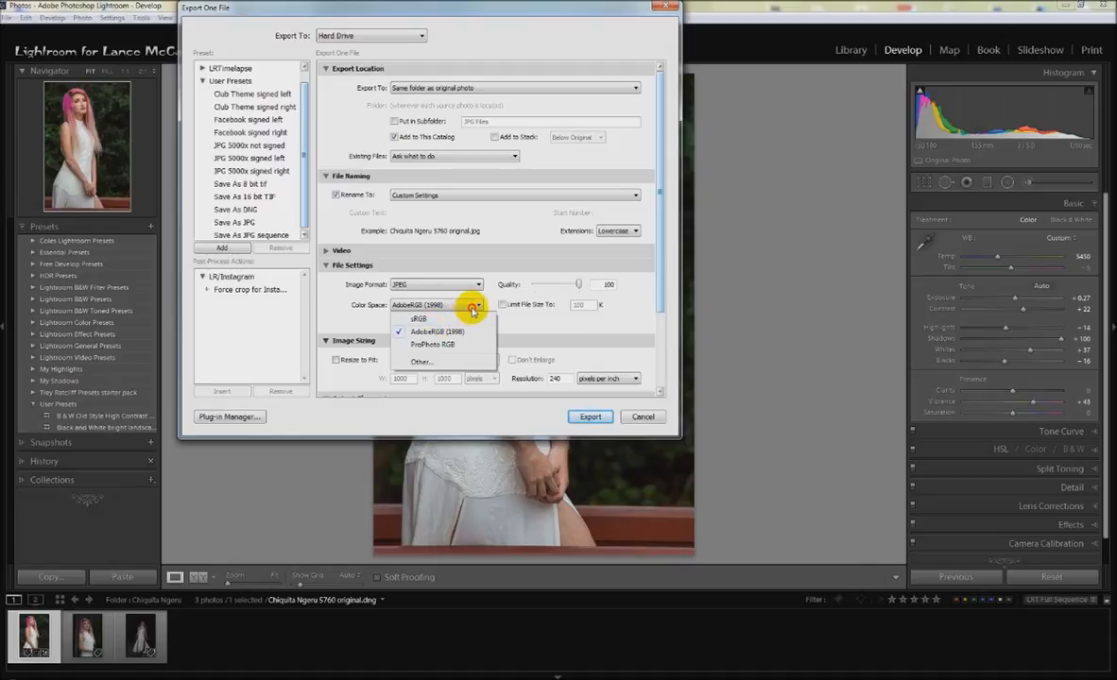
click(473, 312)
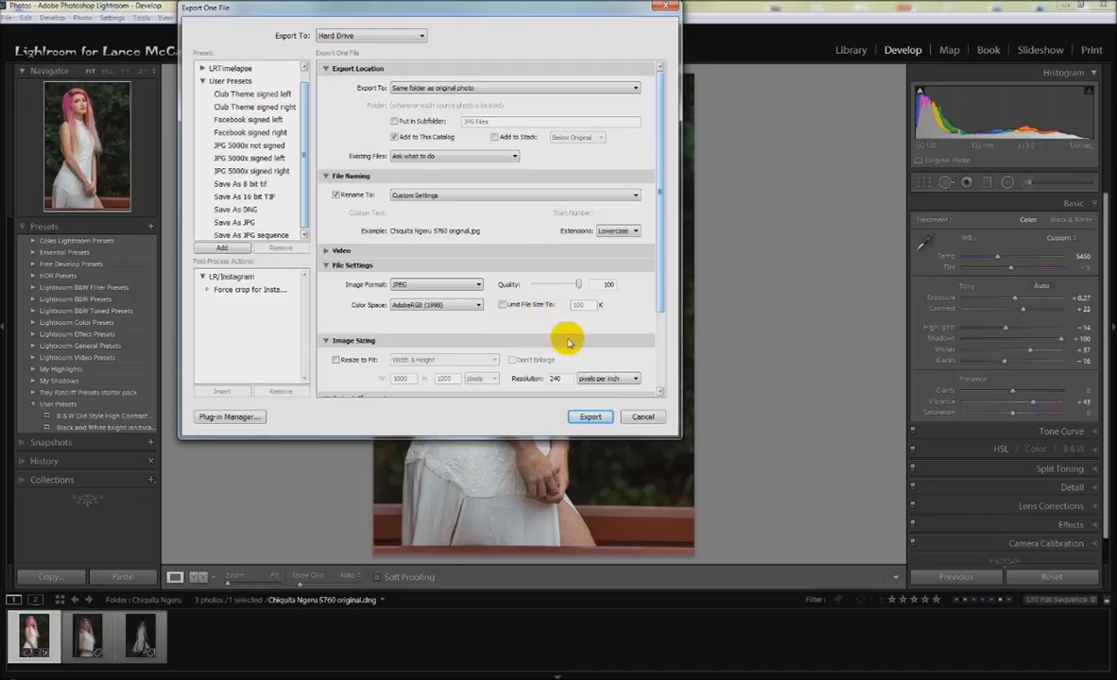
- Enable output sharpening for Screen and review the amount choices, keeping Standard
drag(658, 294, 649, 368)
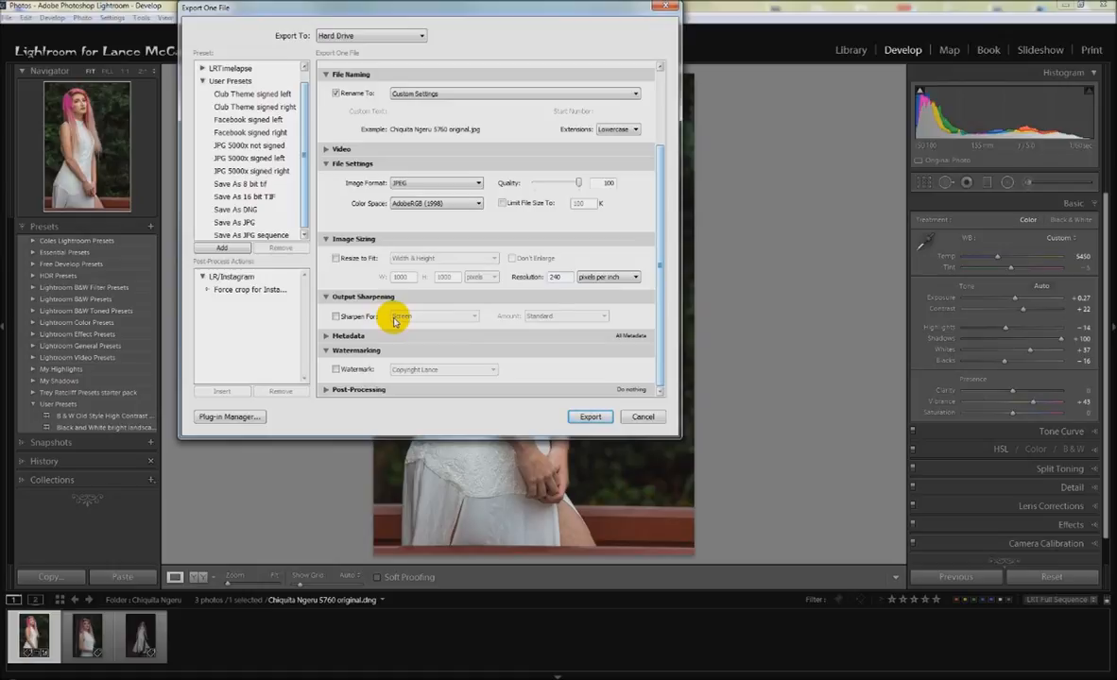
click(336, 316)
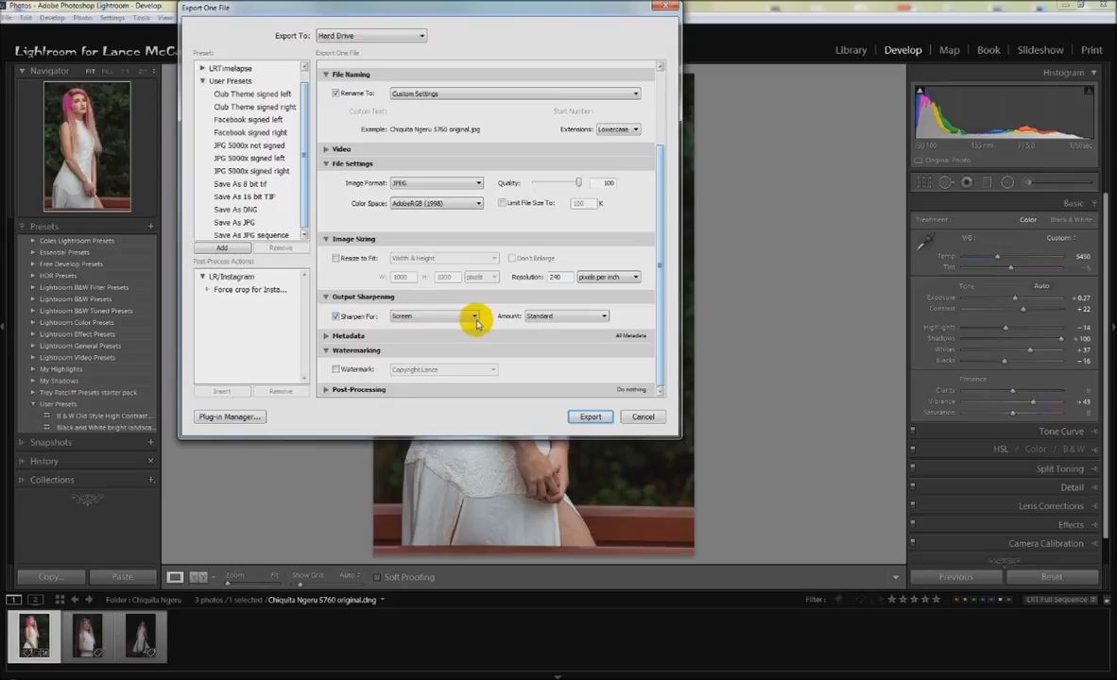
click(473, 317)
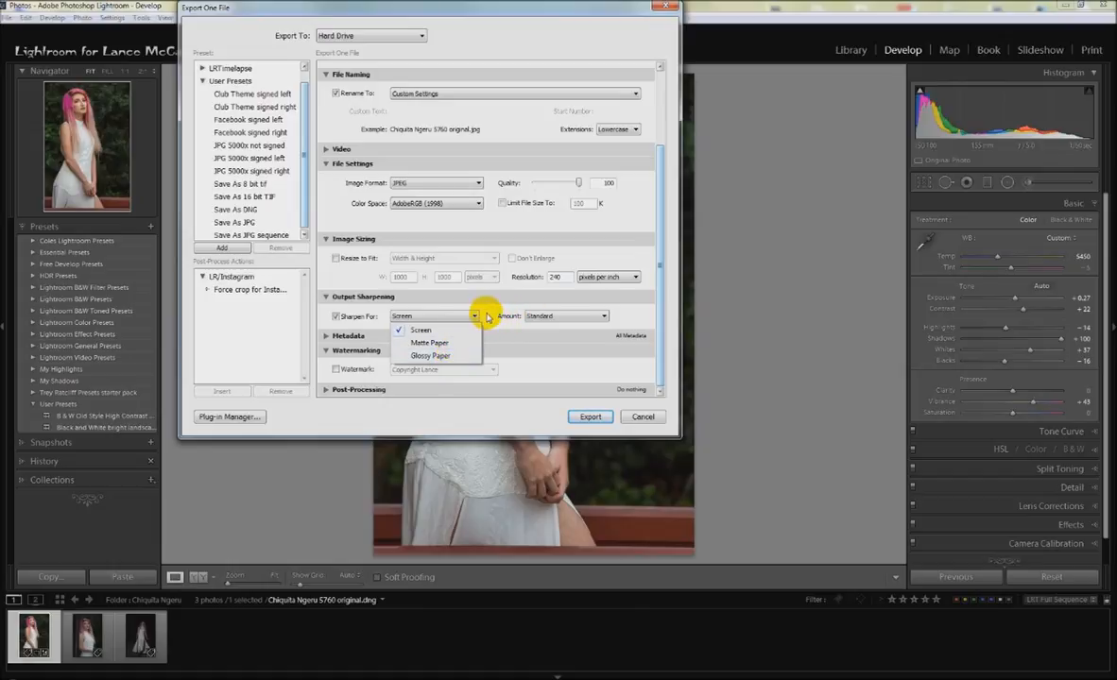
click(488, 318)
click(580, 316)
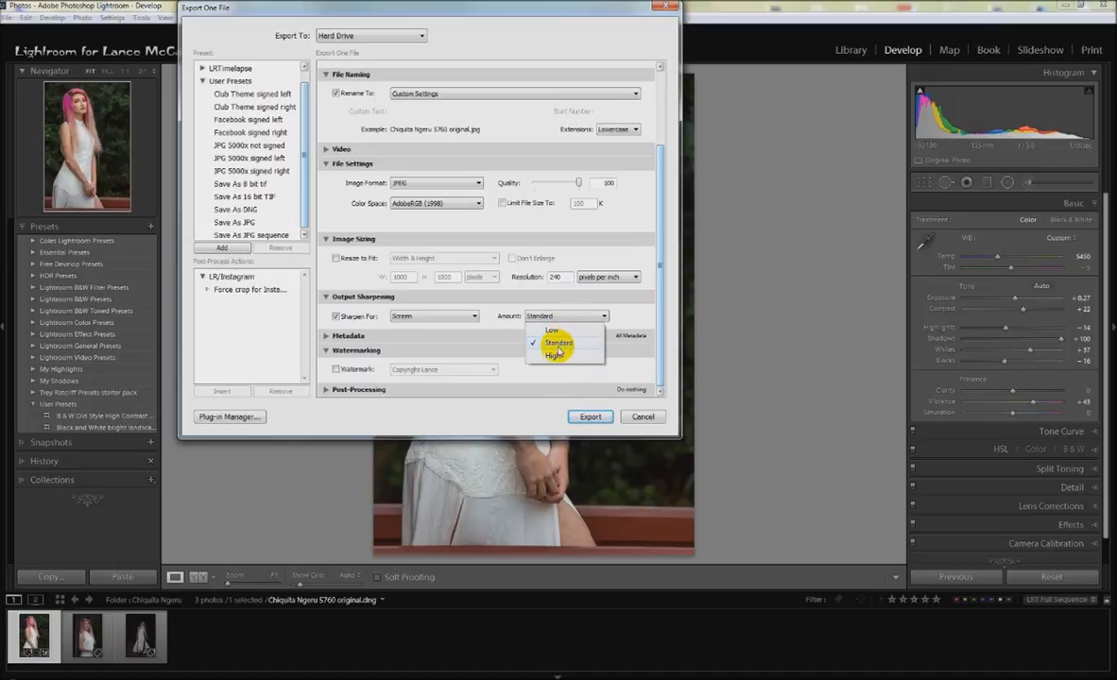
click(501, 316)
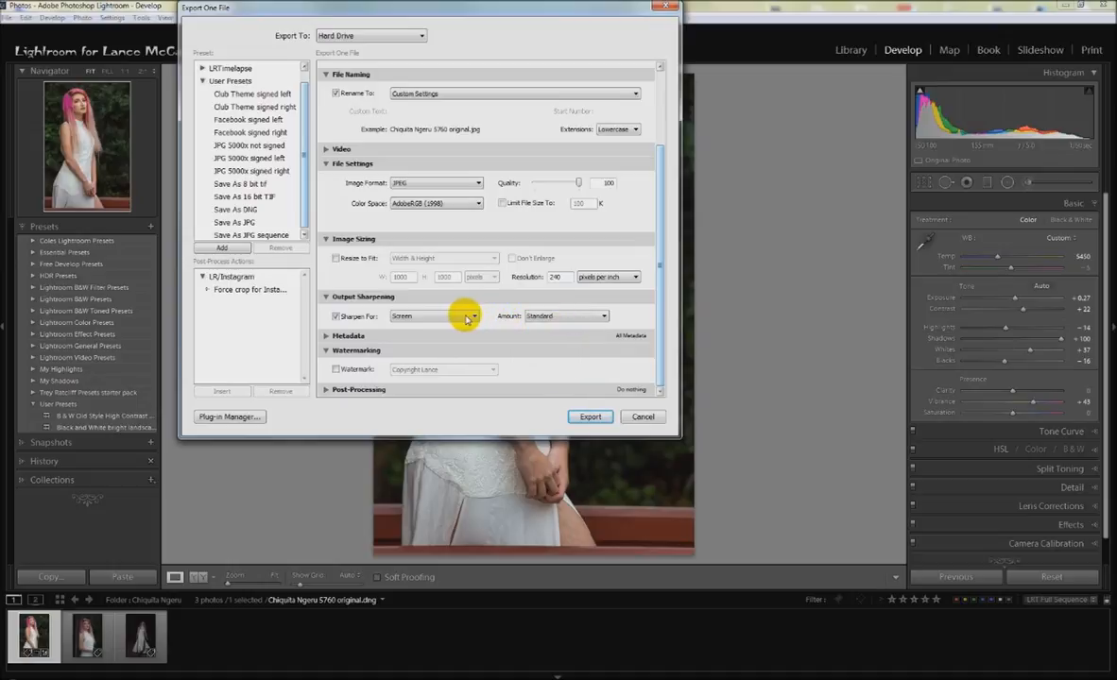
- Try output sharpening for Matte Paper with the amount kept at Standard
click(461, 317)
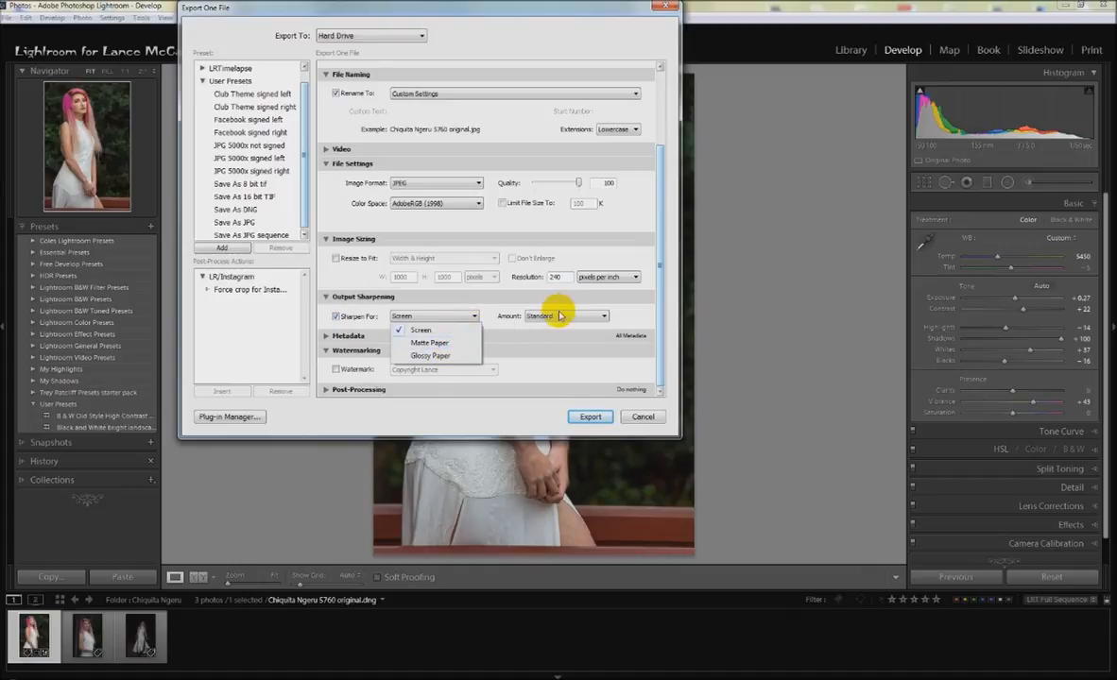
click(449, 344)
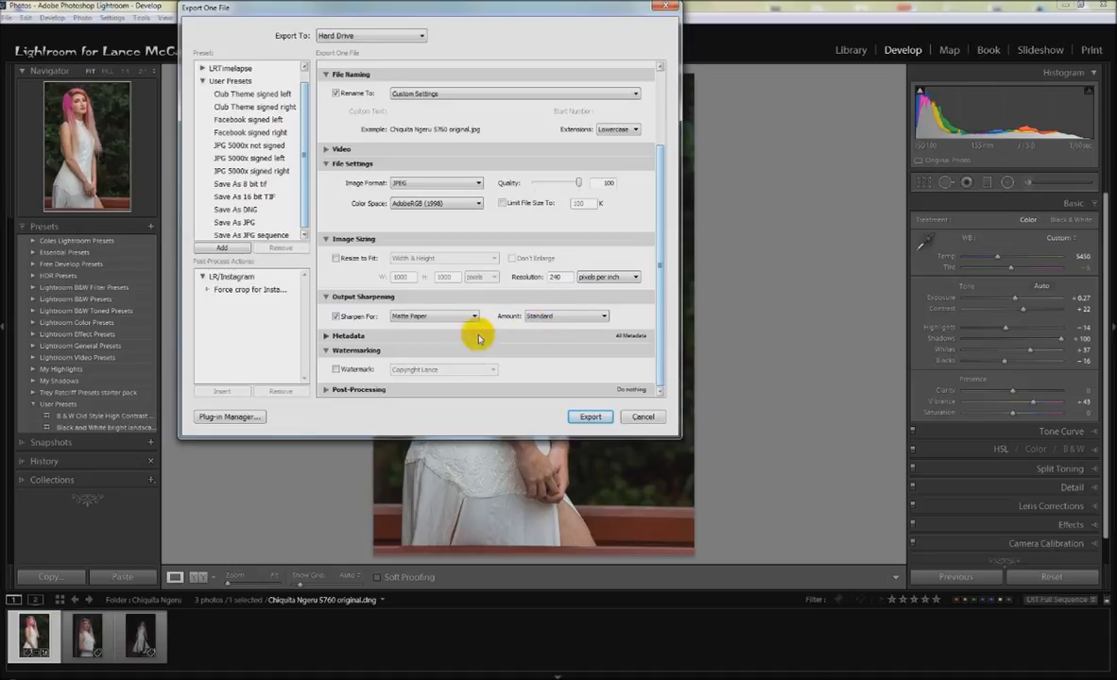
click(534, 315)
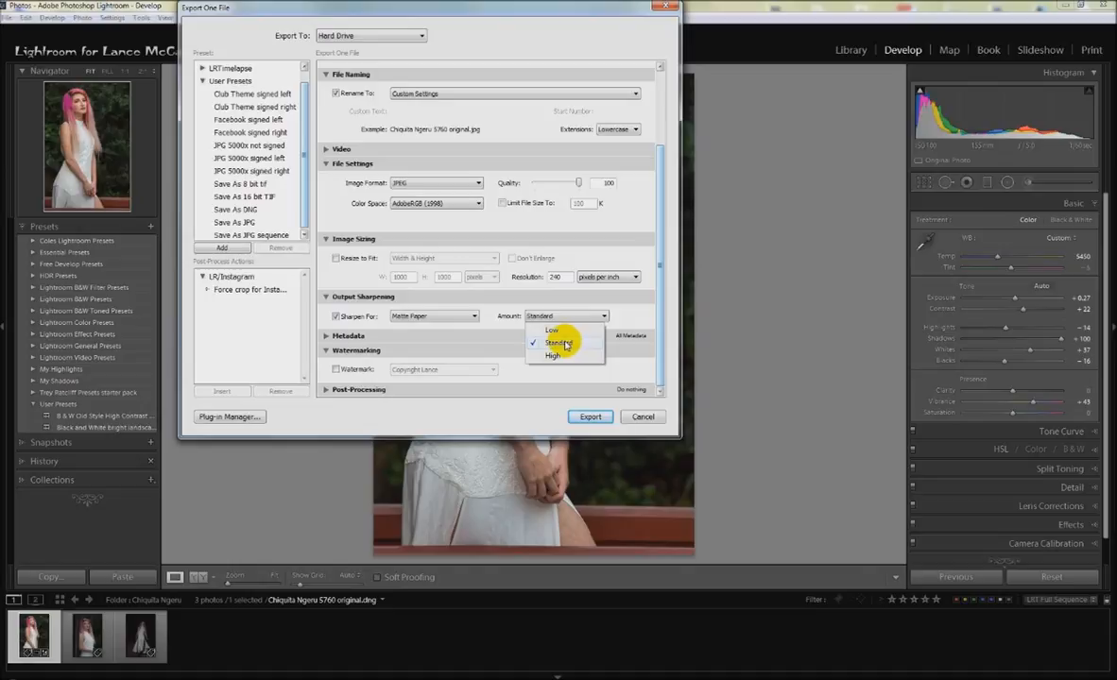
click(489, 318)
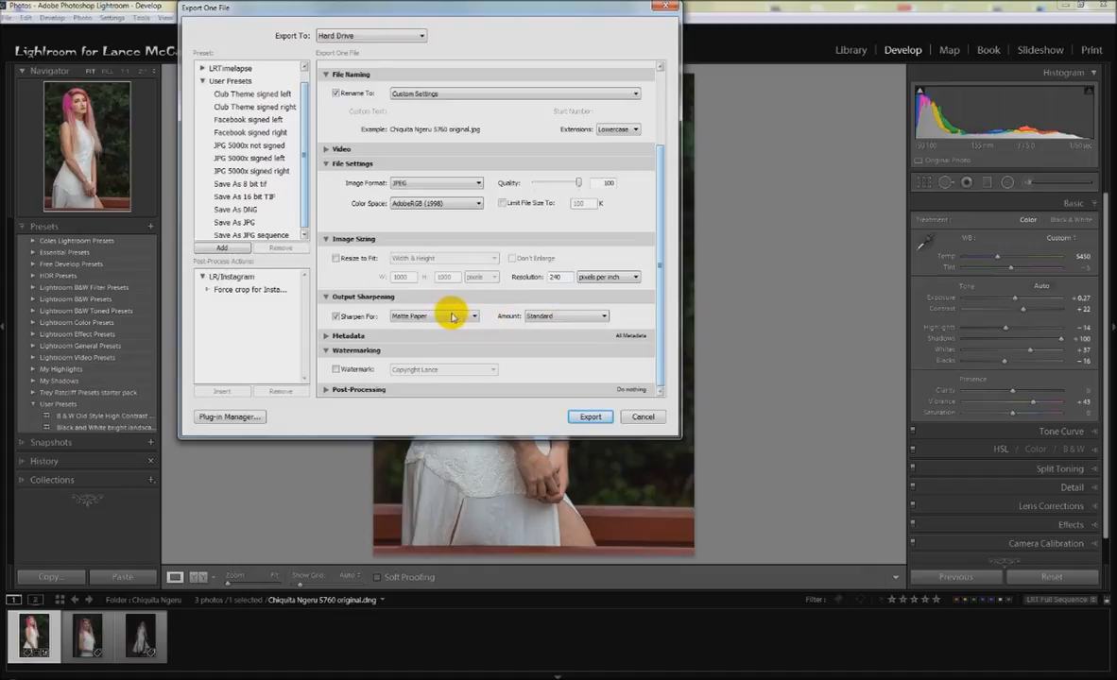
- Return the sharpening target to Screen and turn output sharpening off
click(437, 318)
click(437, 328)
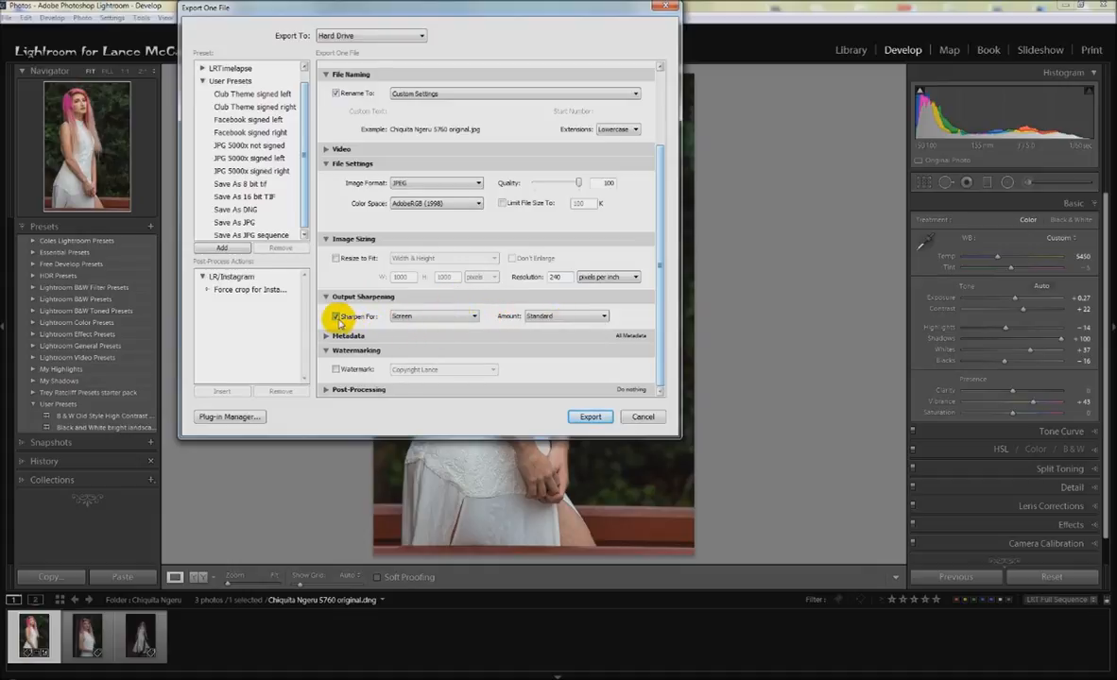
click(335, 317)
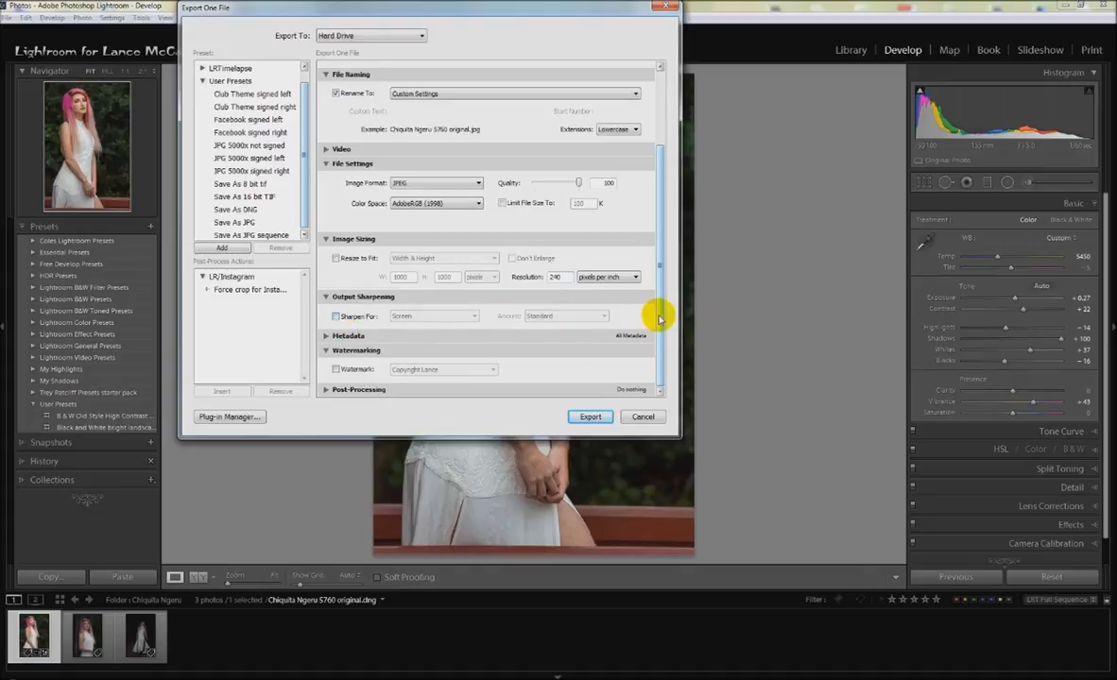
- Examine the export's metadata options, including location info and keyword hierarchy, and collapse the section again
click(331, 339)
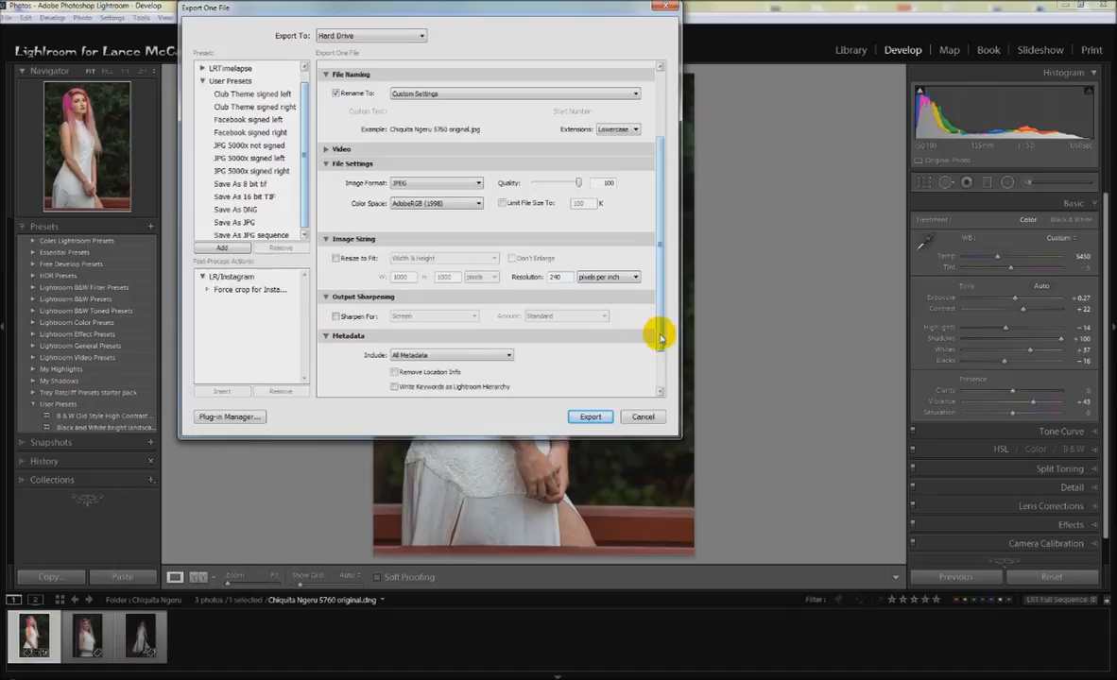
drag(657, 333, 658, 367)
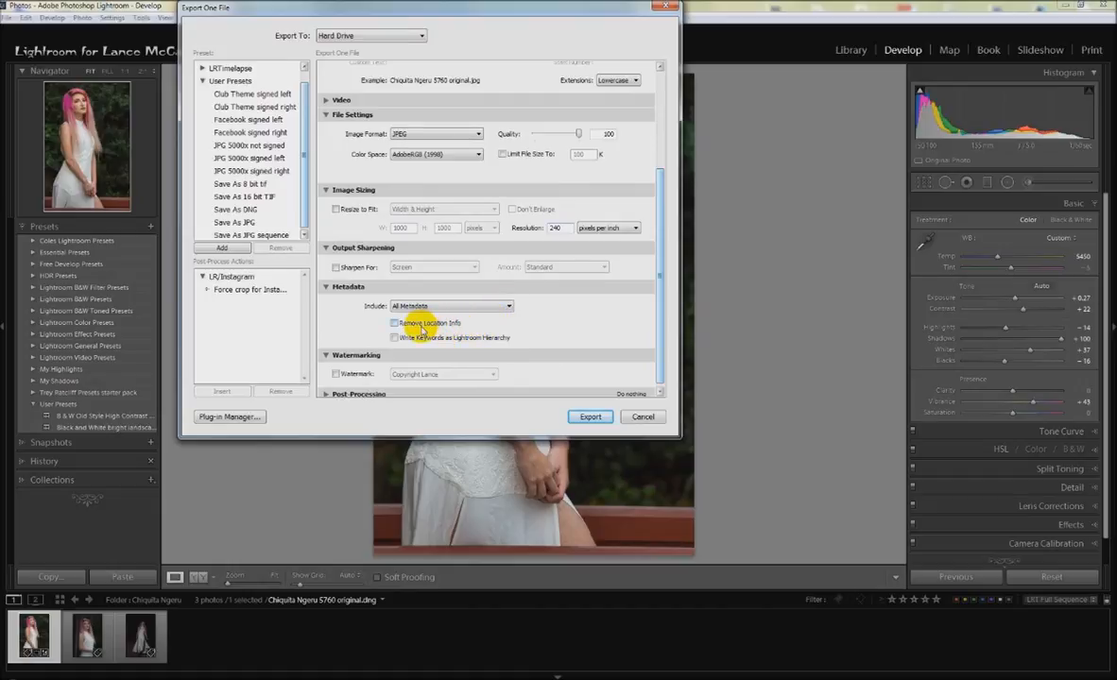
click(327, 287)
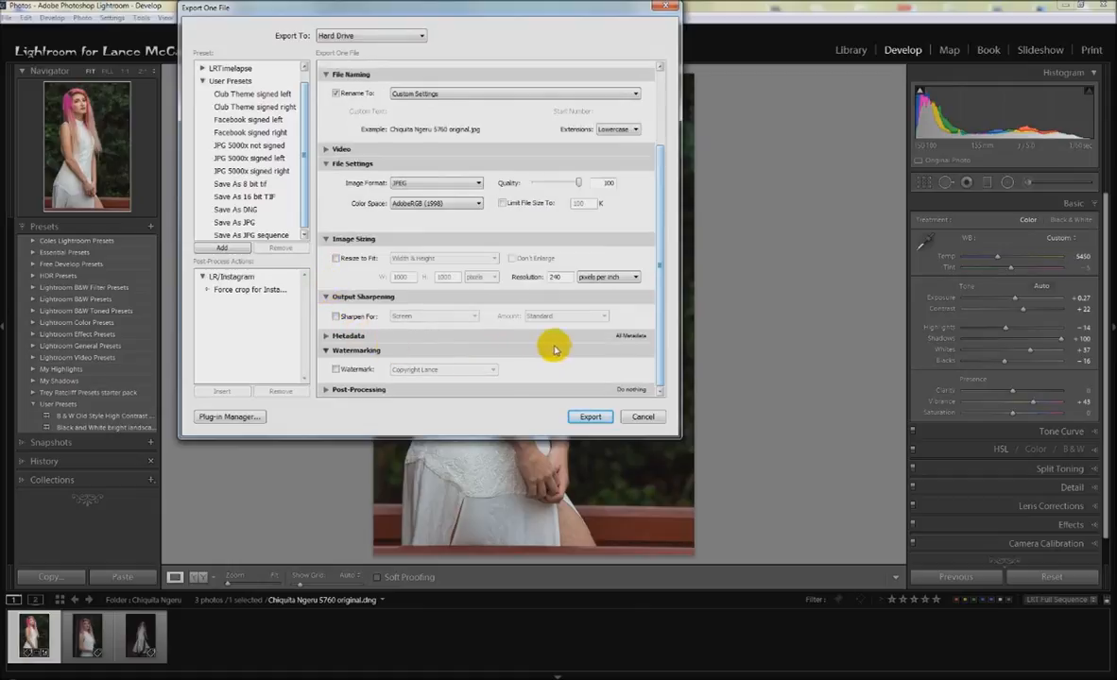
- Try enabling the export watermark, review the available watermark choices, and turn watermarking off again
click(337, 370)
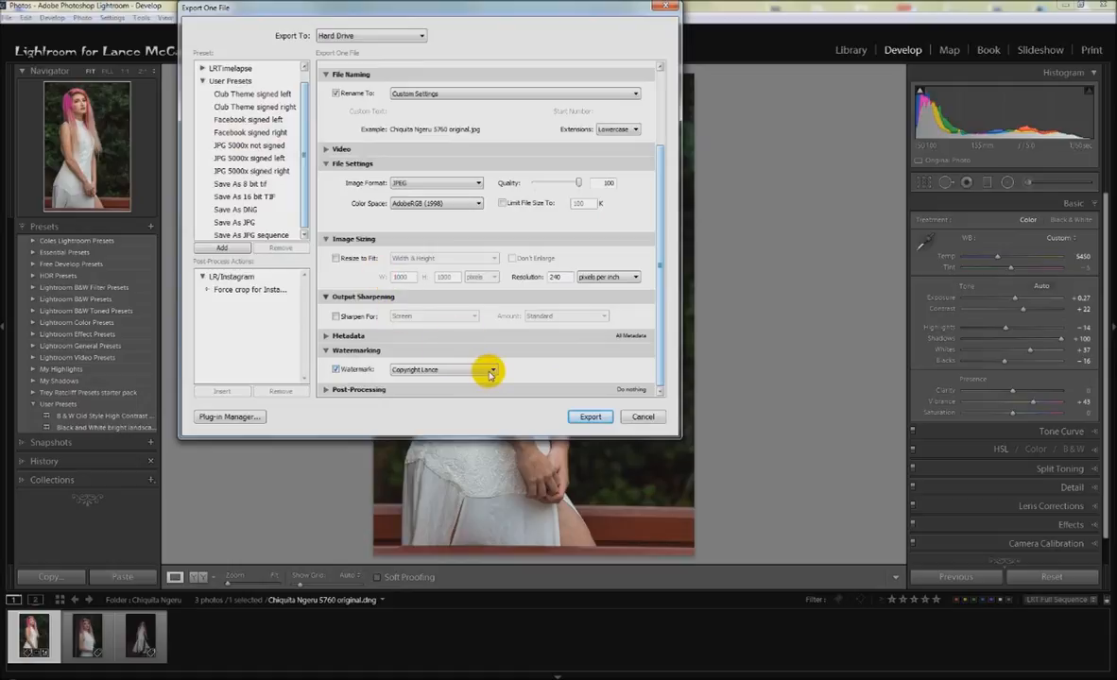
click(492, 370)
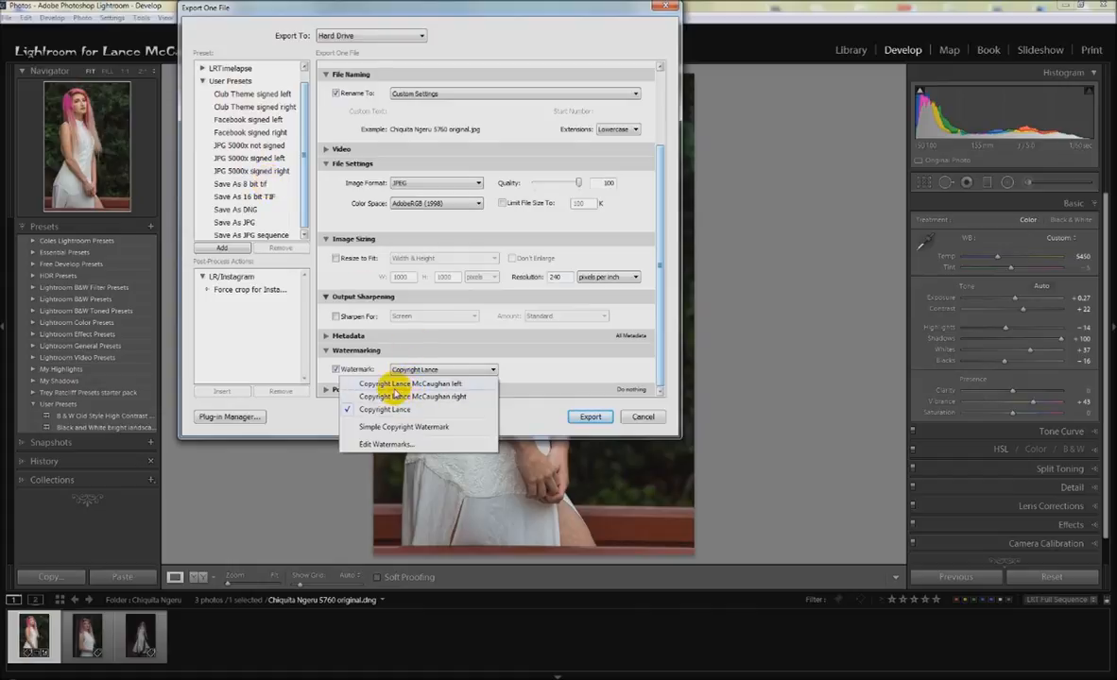
click(498, 369)
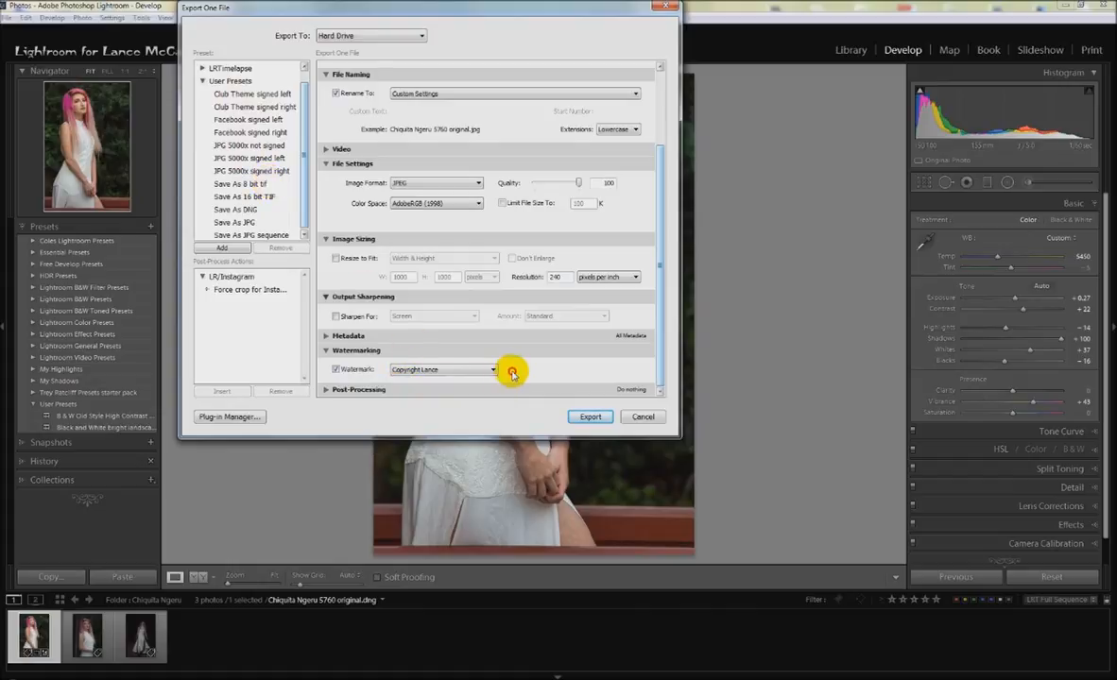
click(336, 369)
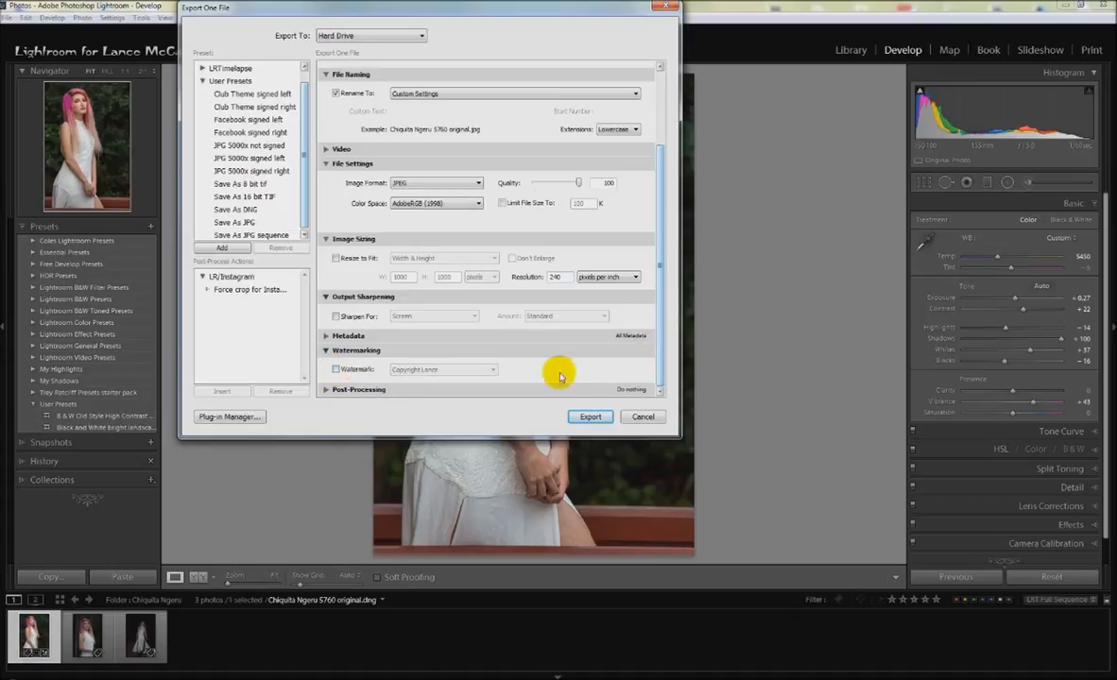
- Examine the export's post-processing actions, keep the after-export action at Do nothing, and collapse the section again
click(325, 390)
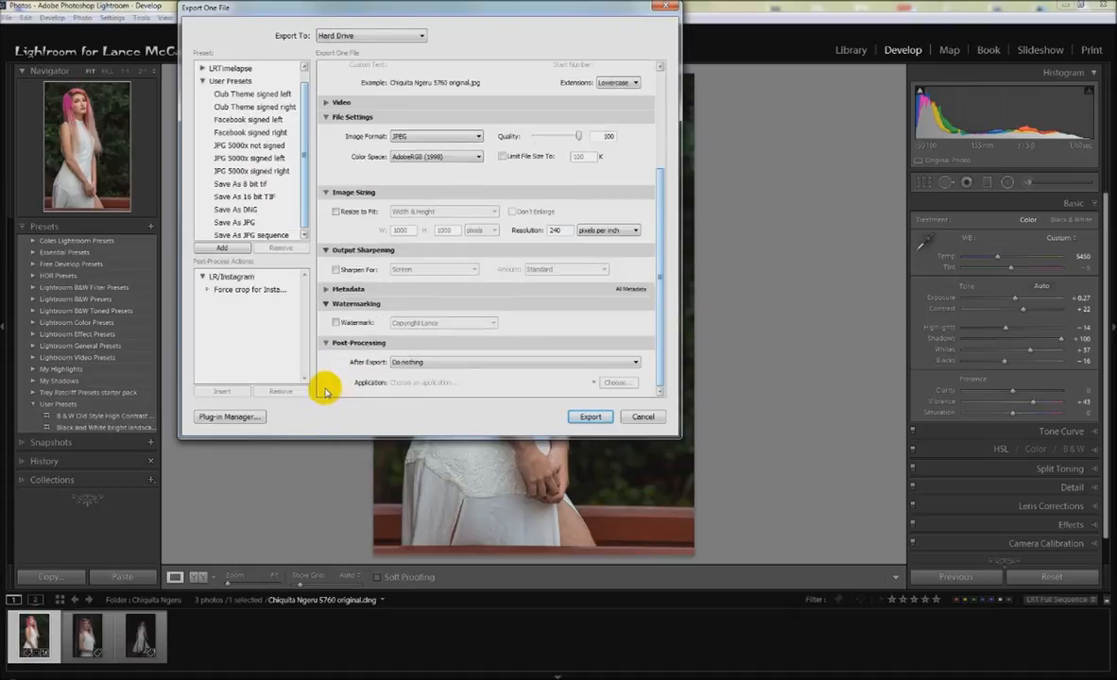
click(448, 363)
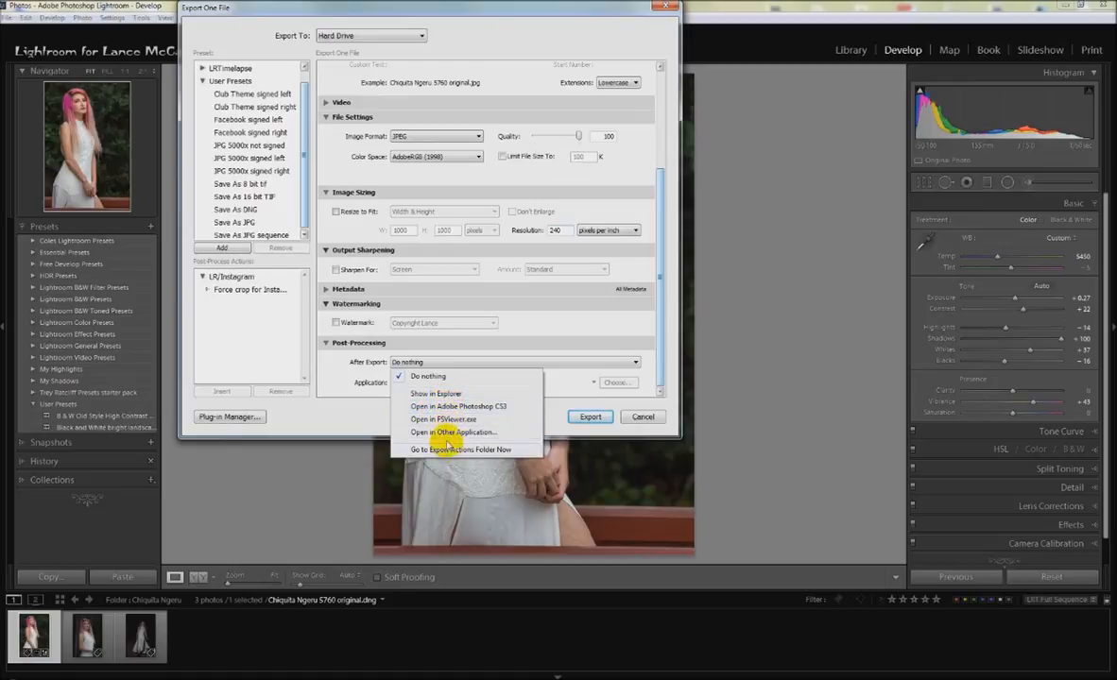
click(400, 366)
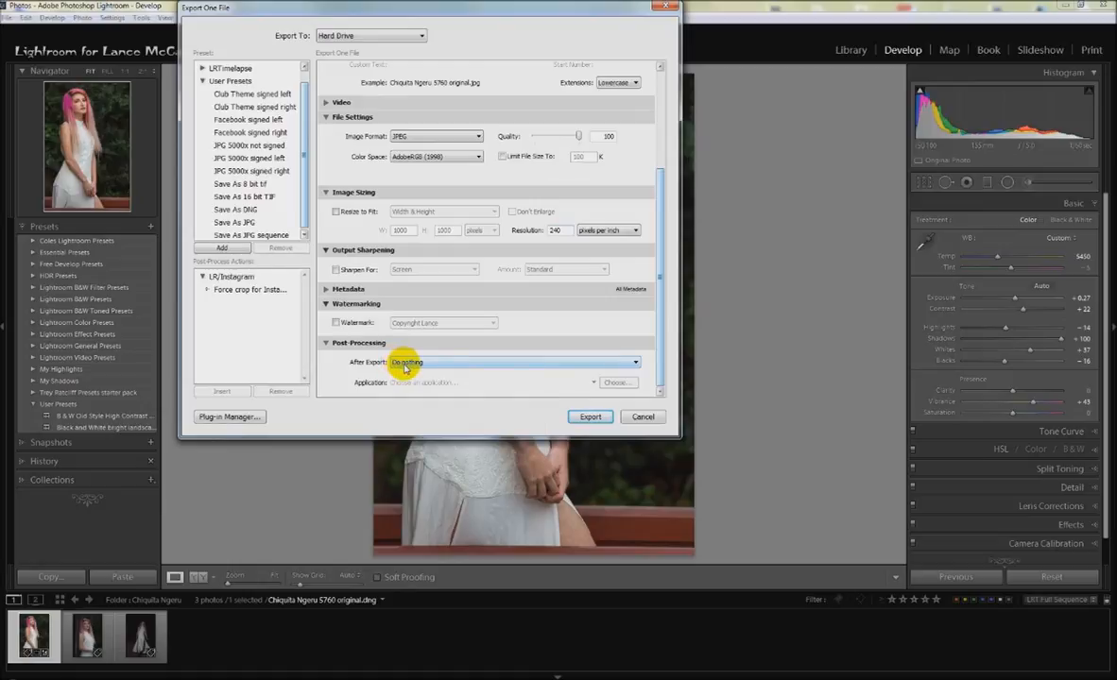
click(404, 368)
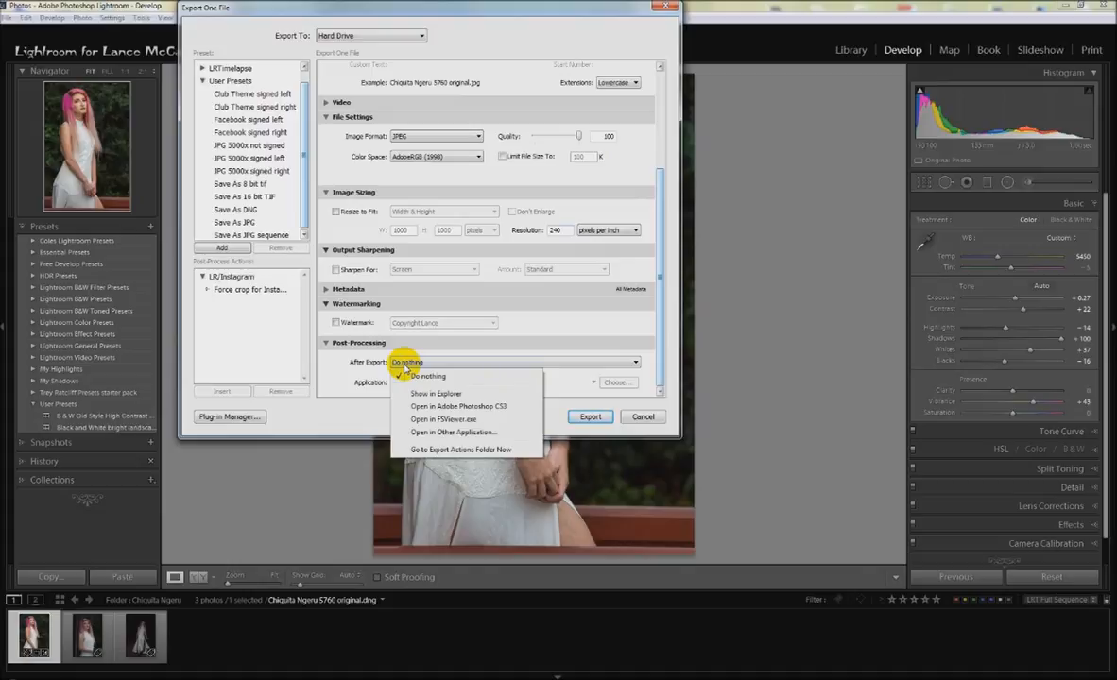
click(329, 344)
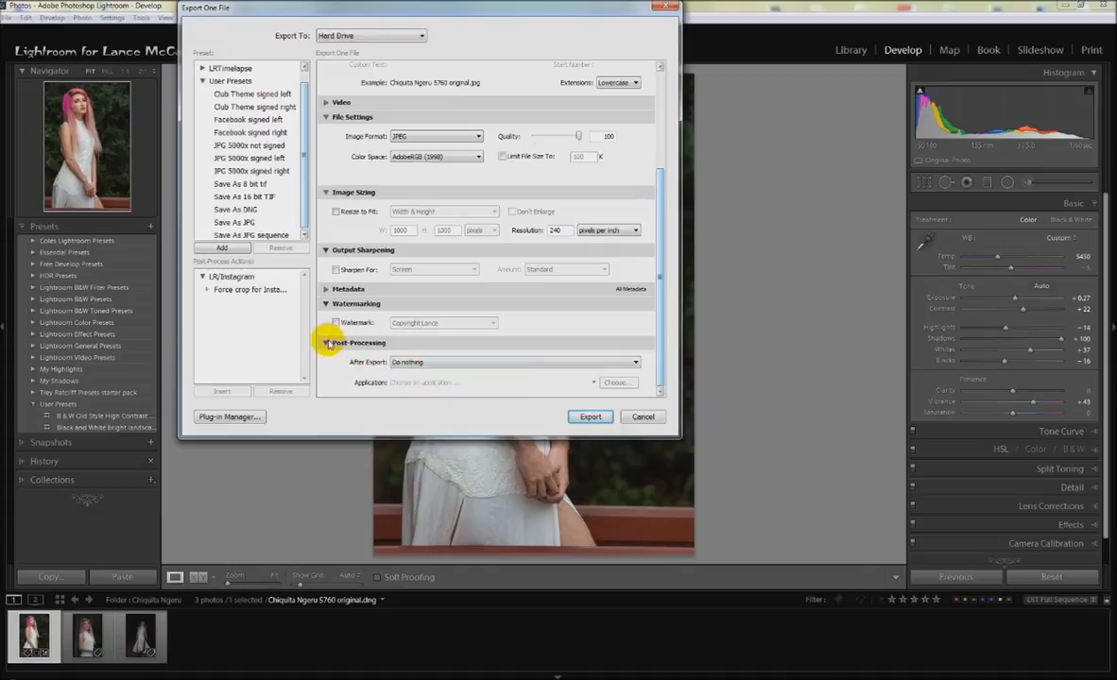
click(327, 344)
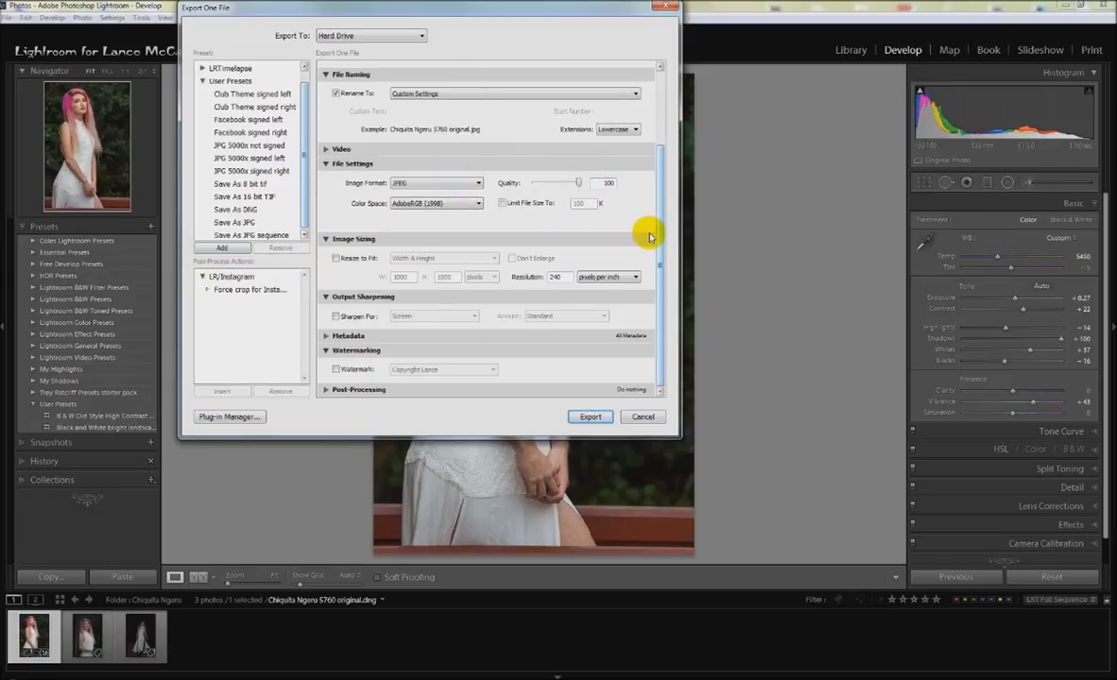
- Export the portrait with the configured JPEG settings and select the newly exported JPEG in the filmstrip
drag(659, 236, 658, 149)
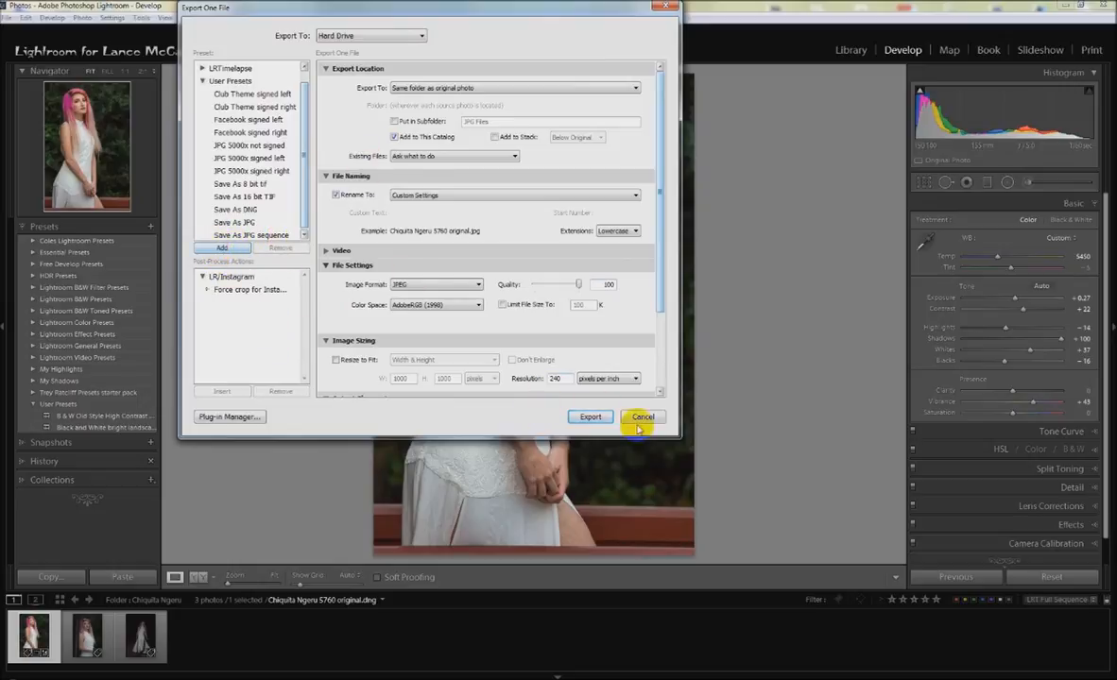
click(589, 419)
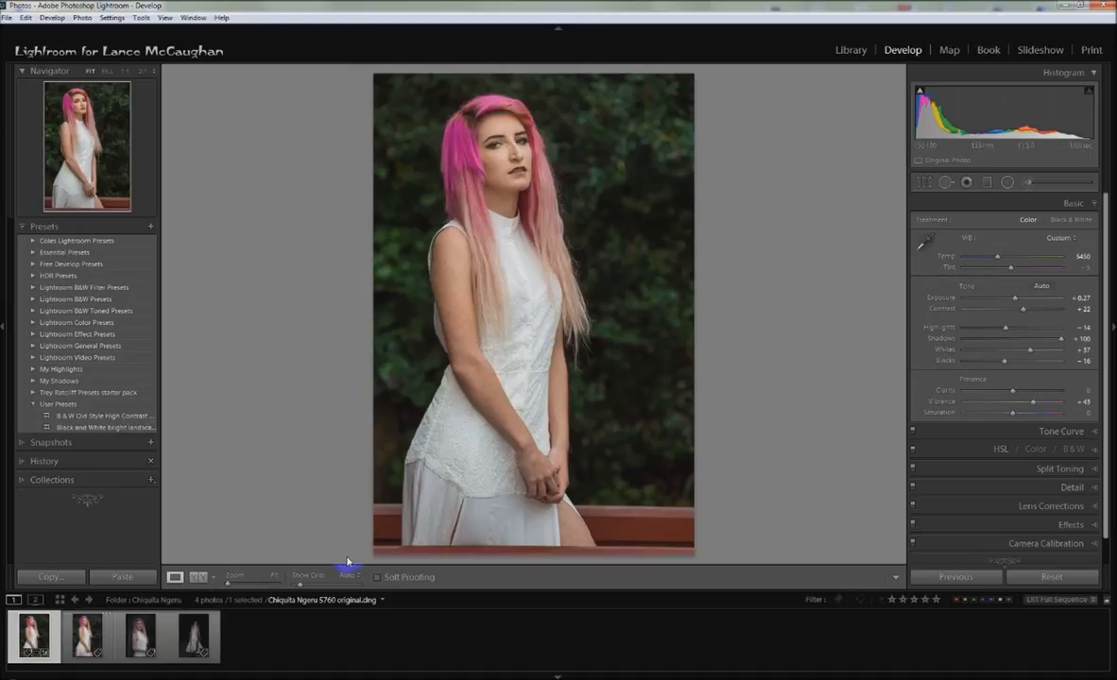
click(81, 643)
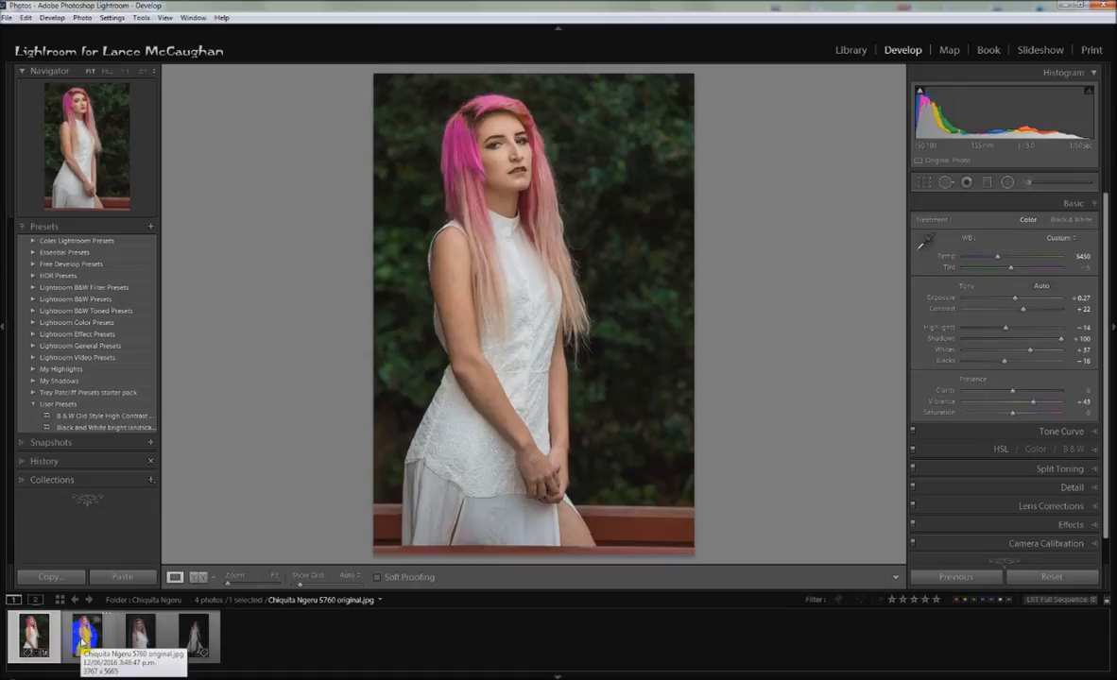